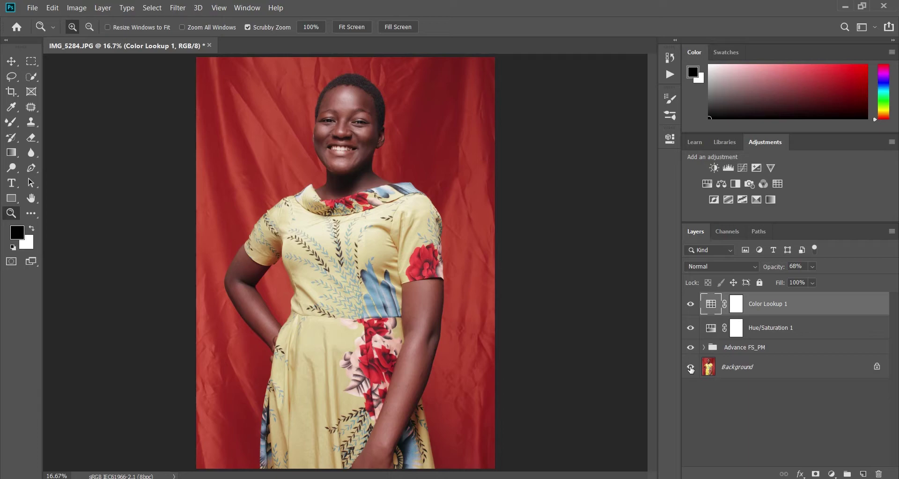
Alt-solo the Background layer so only the original unadjusted photo is visible.
key(alt)
Restore all layer visibility, merge every layer with Ctrl+E, and bring up the Actions panel.
alt+click(690, 369)
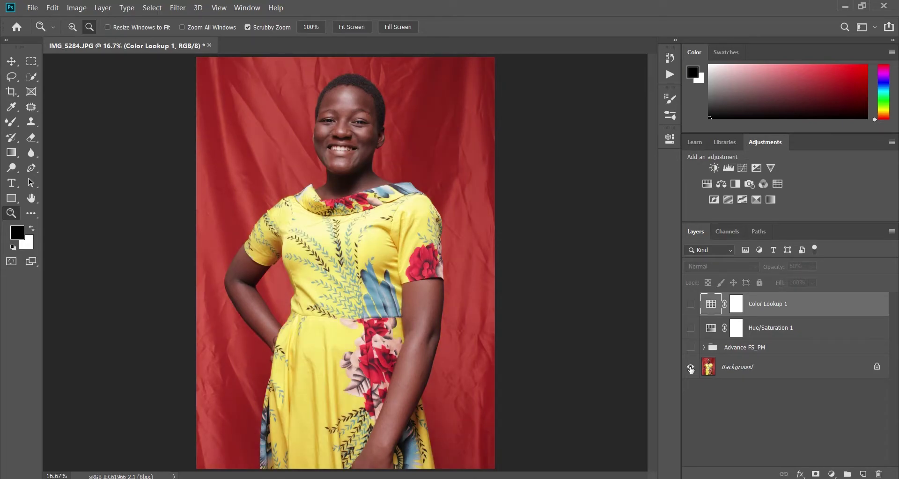
alt+click(690, 370)
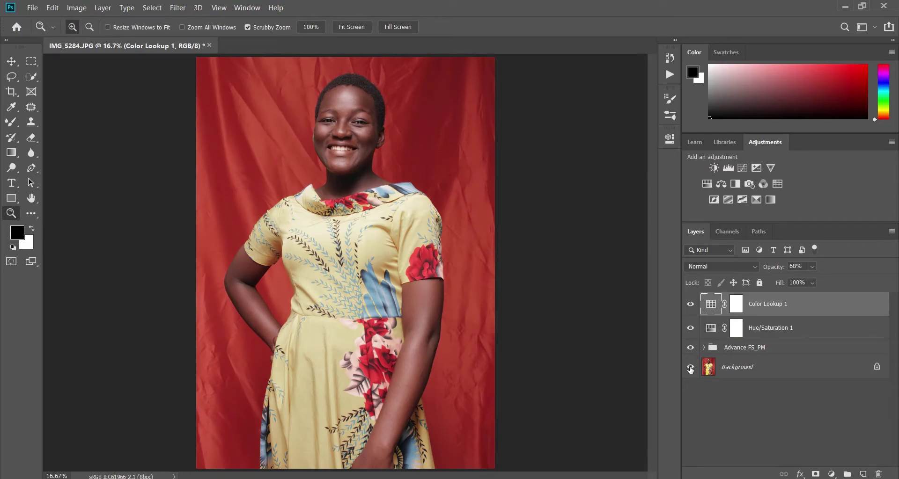
shift+click(746, 368)
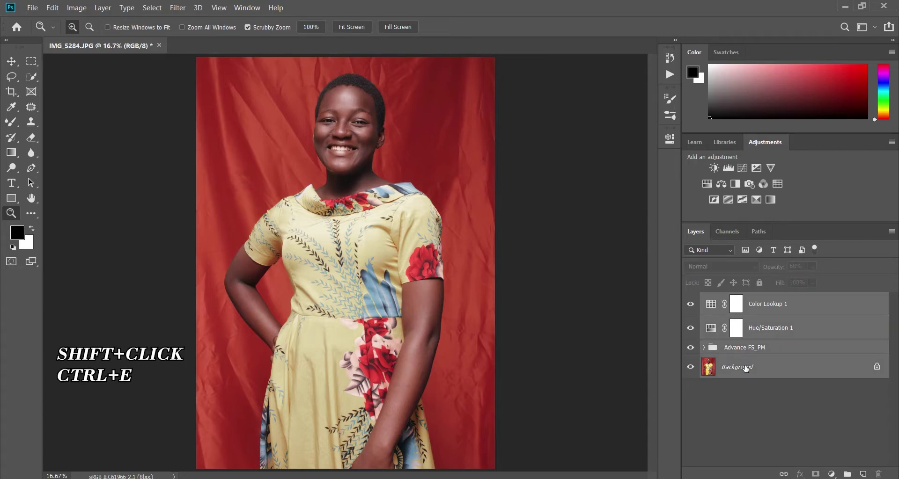
key(ctrl+e)
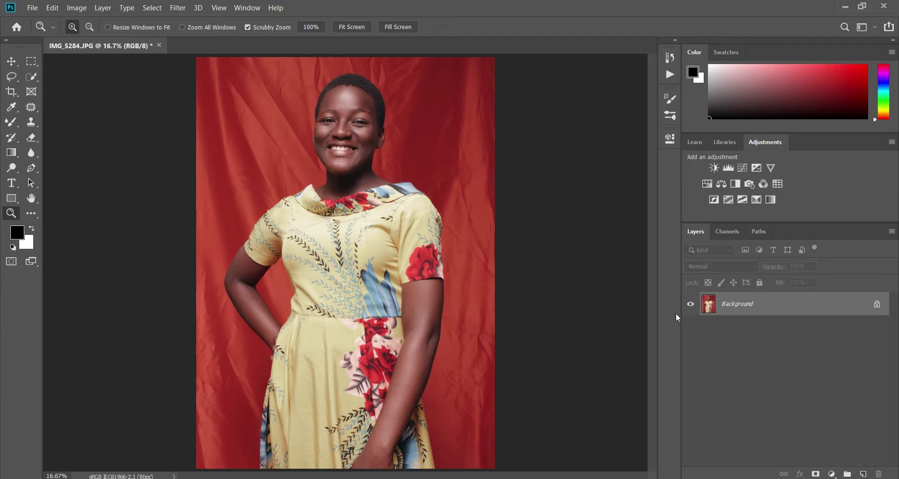
click(670, 74)
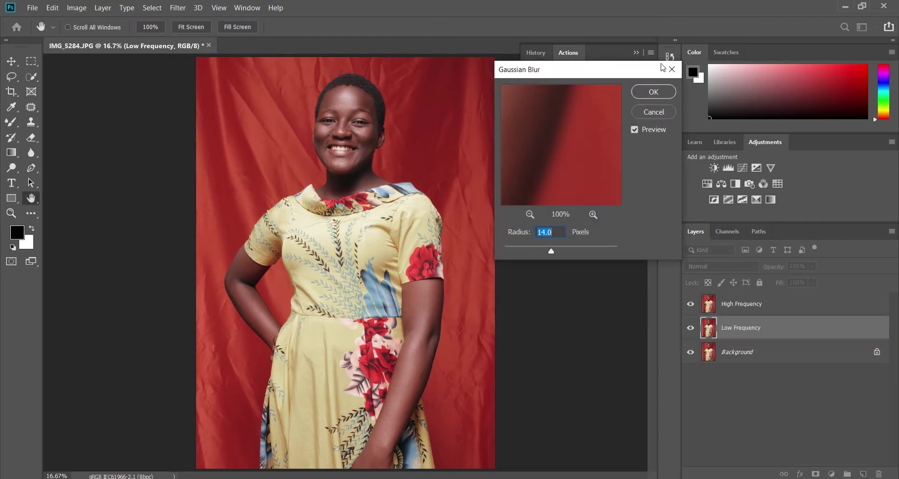
Confirm a 14-pixel Gaussian Blur on the Low Frequency layer to finish the Advance FS_PM action.
click(653, 92)
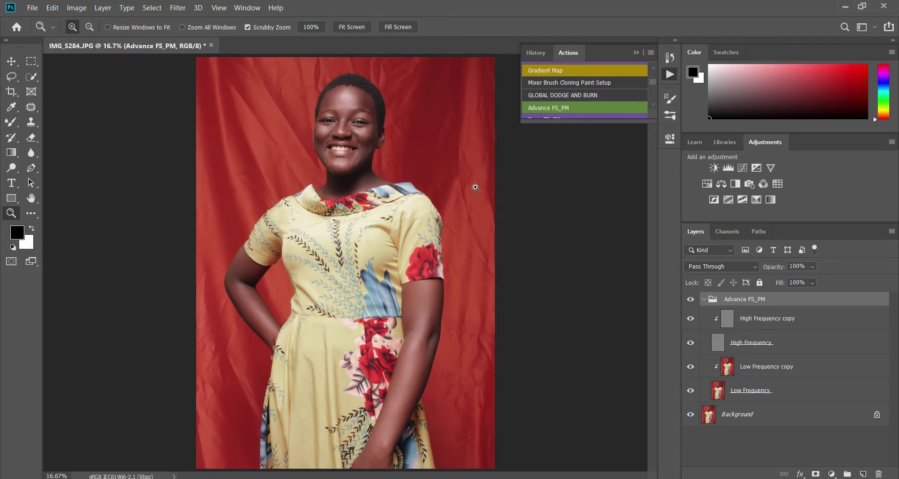
On the Low Frequency copy layer, set the Mixer Brush to Wet 50% and 700 px size.
click(742, 371)
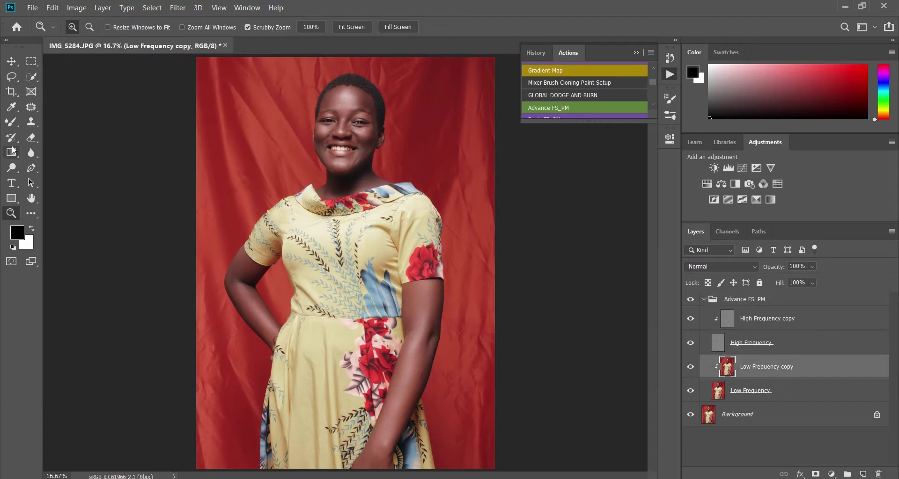
click(10, 124)
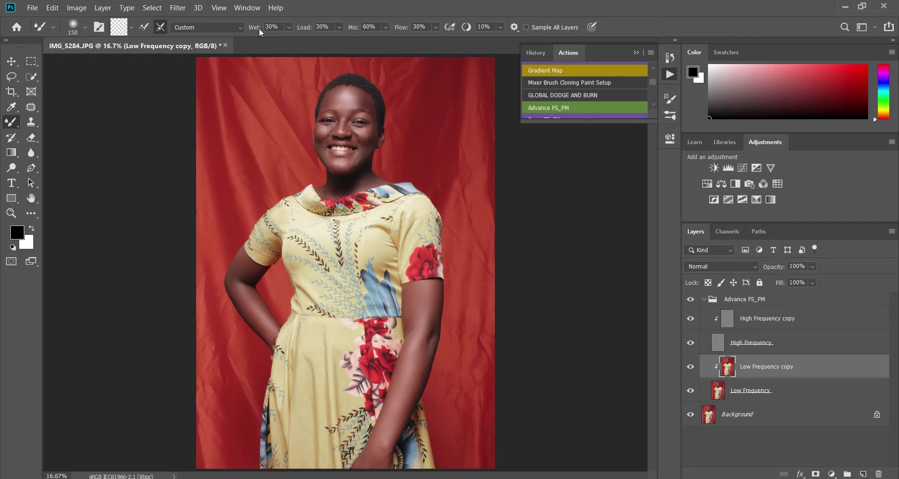
drag(259, 28, 313, 28)
key(bracketright)
key(bracketright)
key(bracketright)
key(bracketright)
key(bracketright)
key(bracketright)
key(bracketright)
key(bracketright)
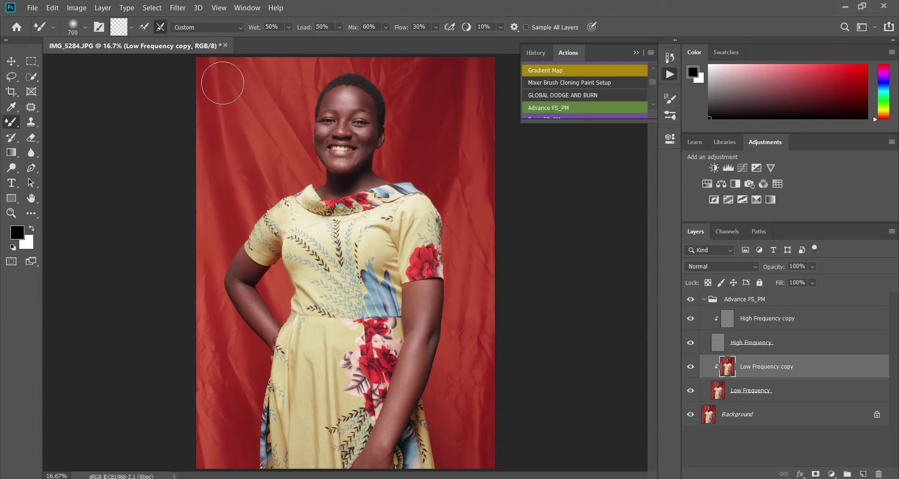
Blend away the red backdrop's wrinkles with the Mixer Brush, ending at 800 px size.
key(v)
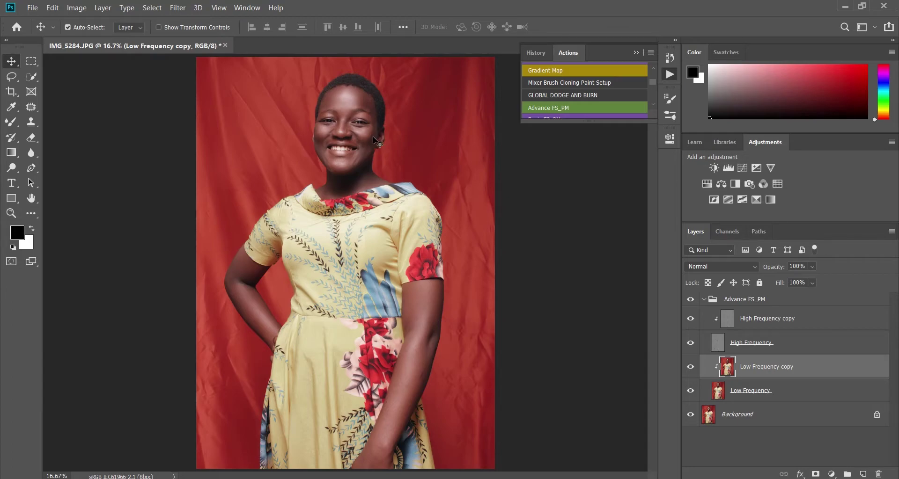
key(b)
mouse_move(236, 94)
mouse_down()
mouse_move(236, 133)
mouse_move(219, 163)
mouse_move(216, 196)
mouse_move(237, 152)
mouse_move(217, 90)
mouse_move(265, 65)
mouse_move(202, 179)
mouse_move(253, 123)
mouse_move(240, 110)
mouse_move(236, 132)
mouse_move(205, 163)
mouse_move(221, 176)
mouse_move(205, 191)
mouse_move(239, 75)
mouse_move(249, 88)
mouse_move(254, 198)
mouse_move(268, 161)
mouse_move(211, 230)
mouse_move(231, 130)
mouse_move(224, 72)
mouse_up()
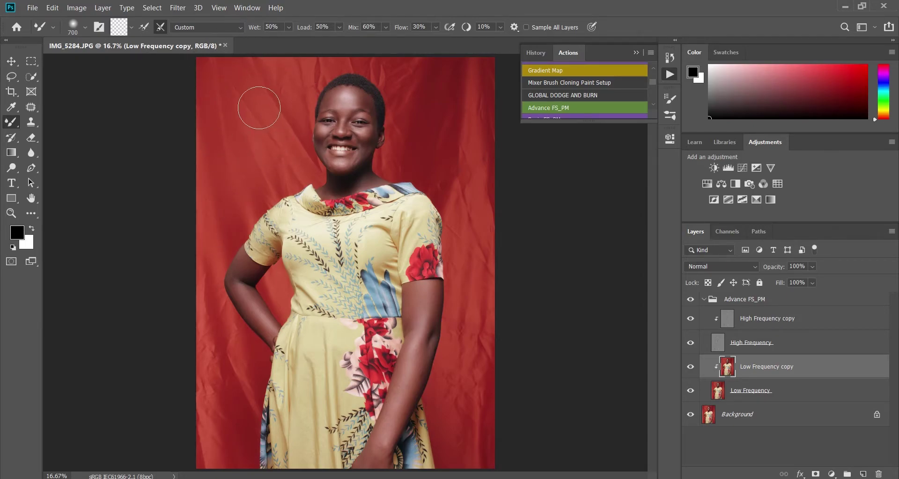
key(bracketleft)
key(bracketleft)
key(bracketleft)
key(bracketright)
key(bracketright)
key(bracketright)
key(bracketright)
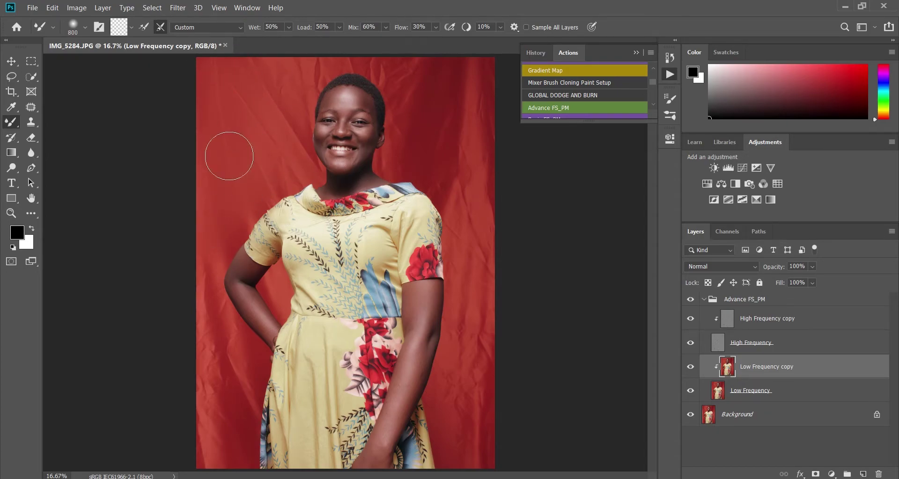
Toggle the Low Frequency copy layer to compare the backdrop before and after smoothing.
click(690, 369)
click(690, 369)
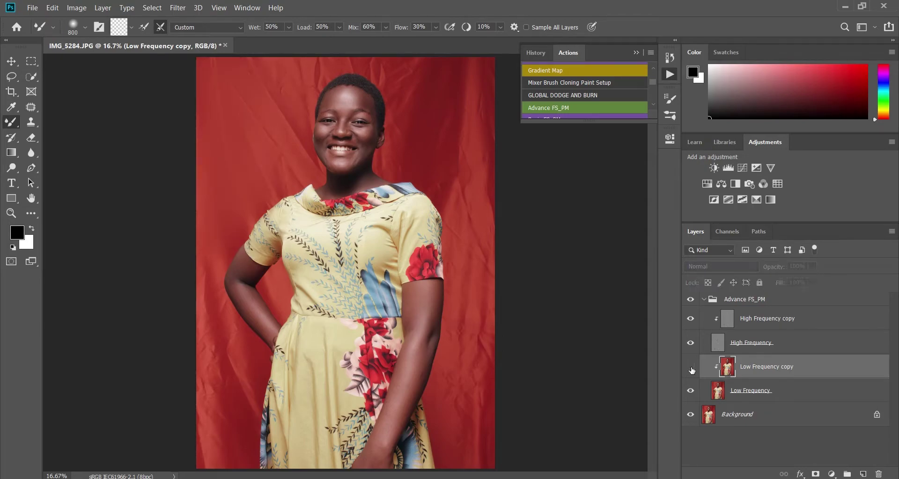
click(691, 369)
click(691, 369)
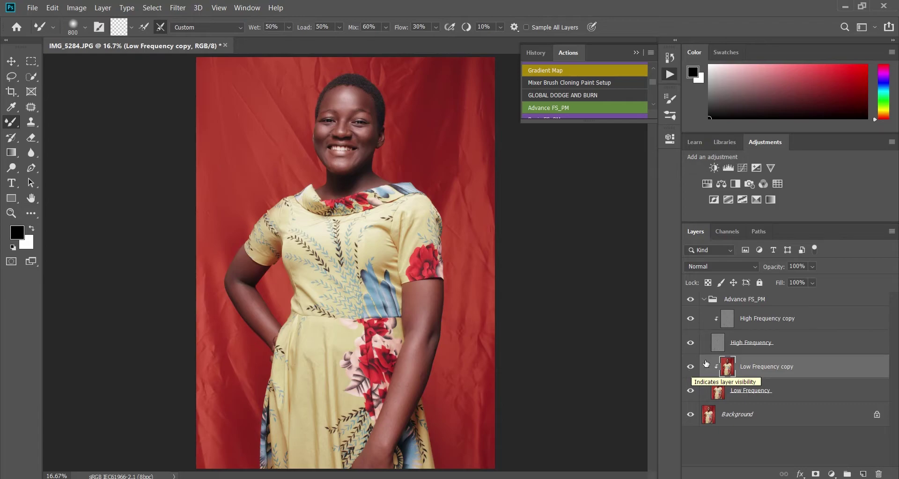
Clone clean texture over the backdrop creases on High Frequency copy with a 250 px Clone Stamp.
click(775, 324)
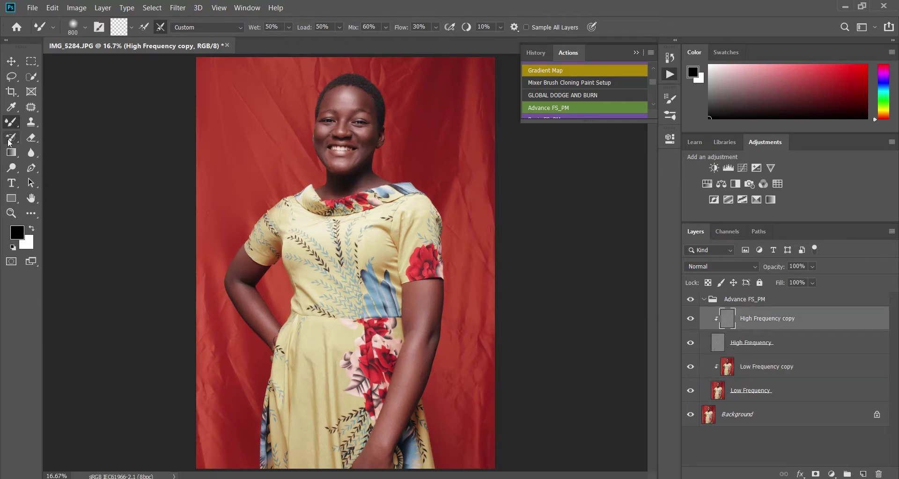
click(31, 122)
key(bracketright)
key(bracketright)
key(bracketright)
key(bracketright)
key(bracketright)
key(bracketright)
key(bracketright)
key(bracketright)
key(bracketright)
key(bracketright)
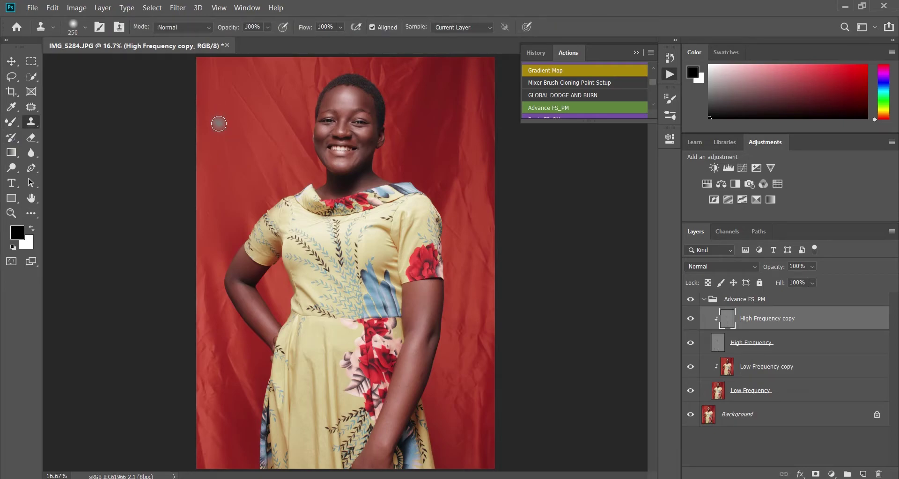
alt+click(218, 124)
drag(219, 90, 215, 70)
alt+click(239, 111)
click(692, 320)
Smooth the backdrop tones again with the Mixer Brush on the Low Frequency copy layer.
click(769, 377)
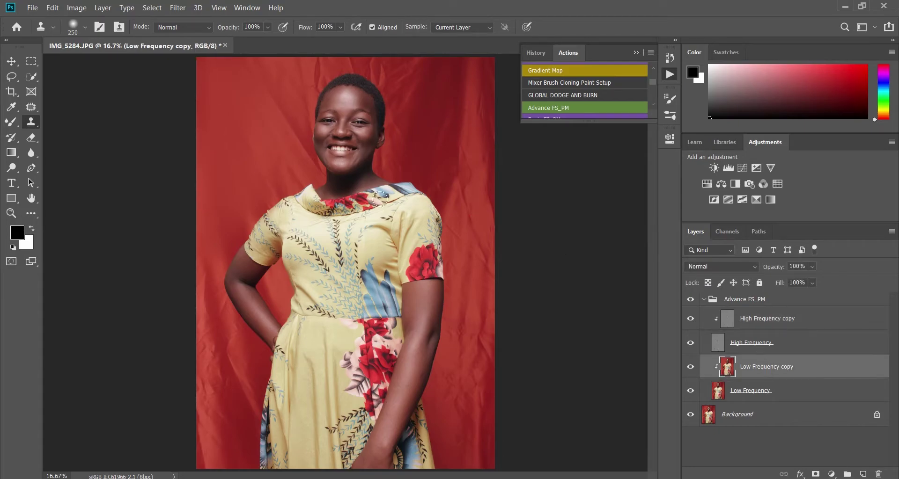
click(14, 124)
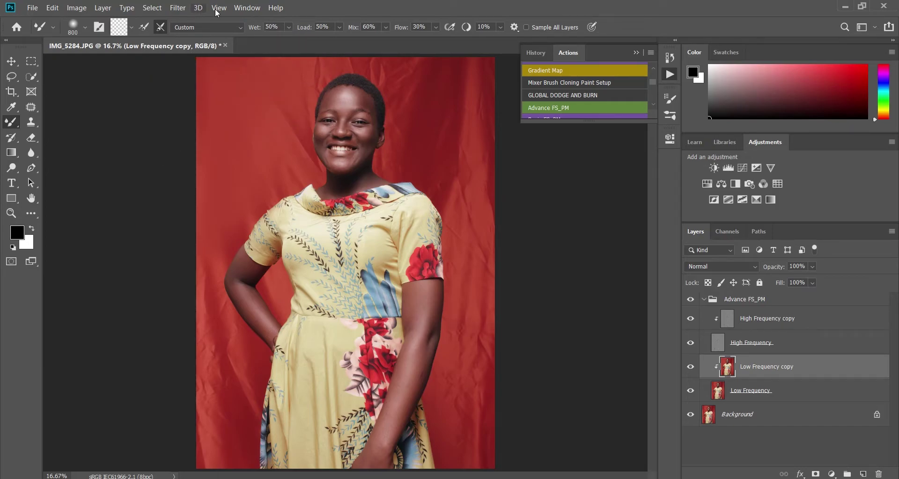
key(v)
click(267, 204)
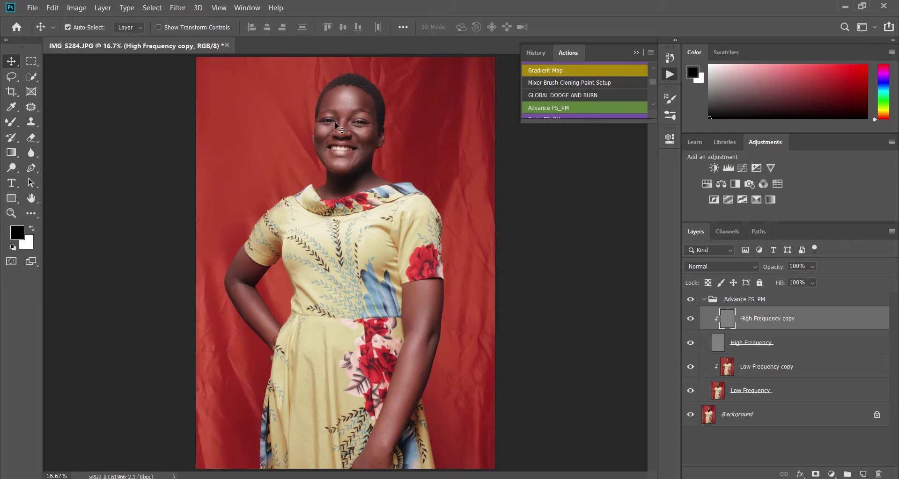
Zoom in on the shoulder edge and try a clone dab beside it, then undo the bluish result.
key(z)
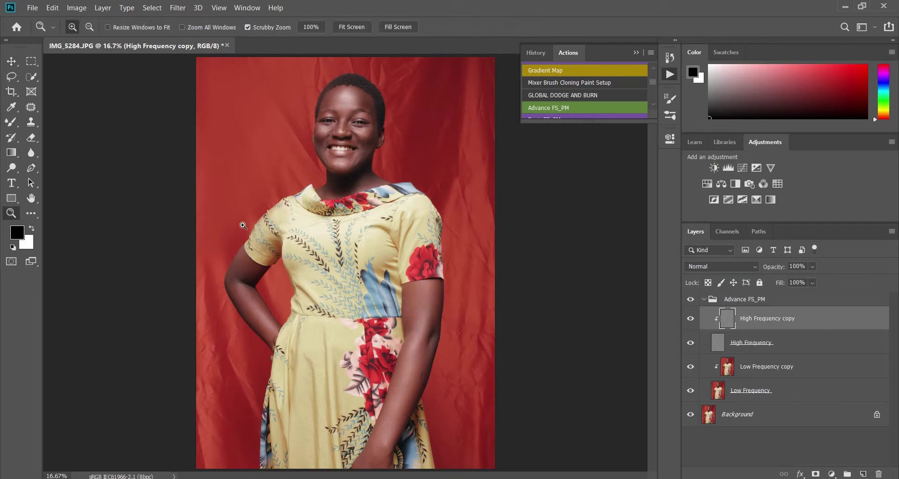
click(242, 221)
click(242, 221)
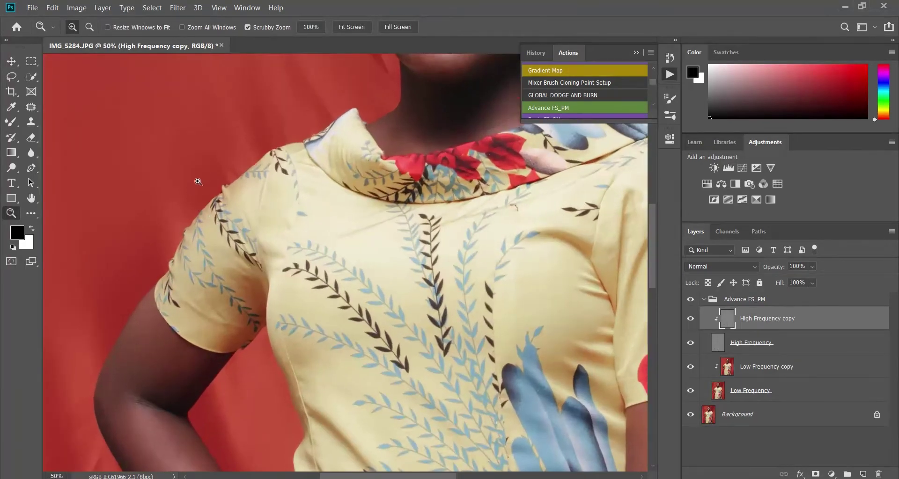
key(s)
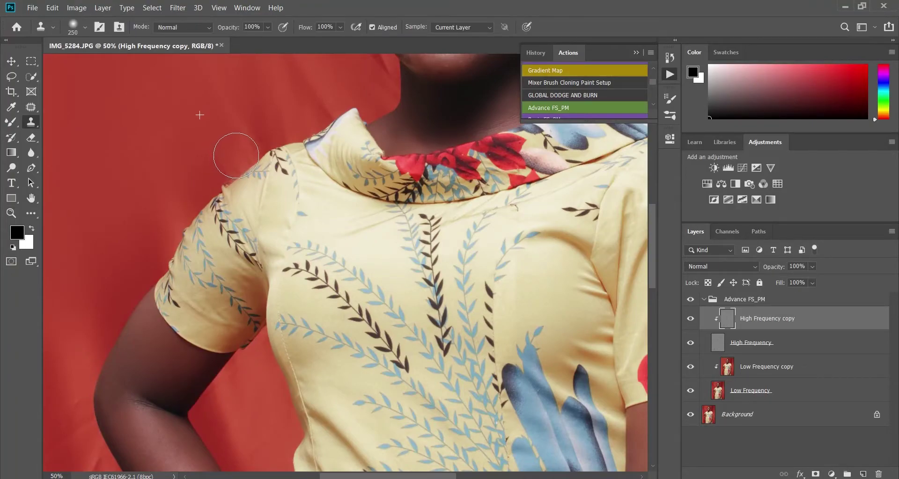
click(185, 138)
key(ctrl+z)
key(v)
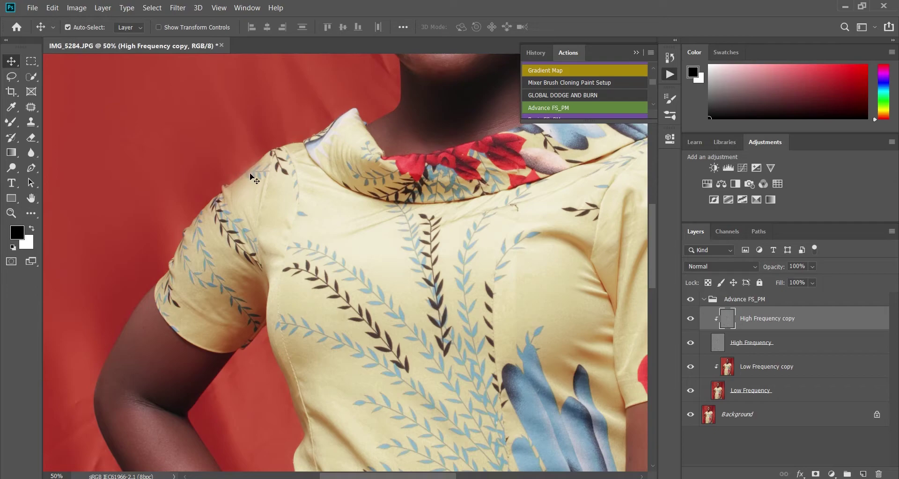
Fit the whole photo on screen and select the collapsed Advance FS_PM group.
key(ctrl)
click(11, 213)
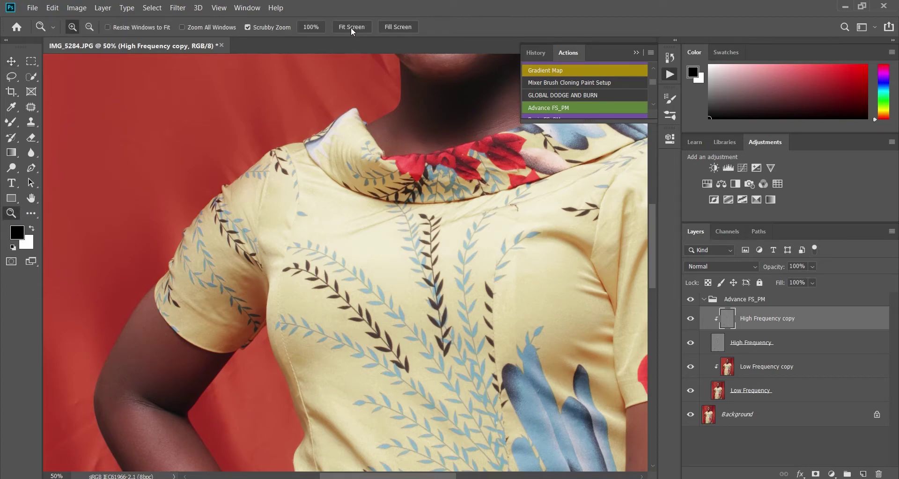
click(352, 27)
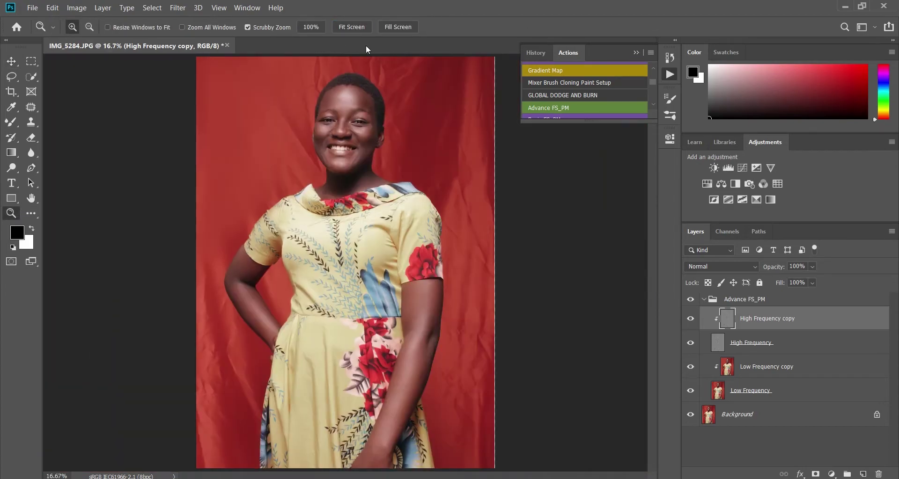
click(705, 301)
Delete the Advance FS_PM group and sample the red backdrop in Select > Color Range.
key(Delete)
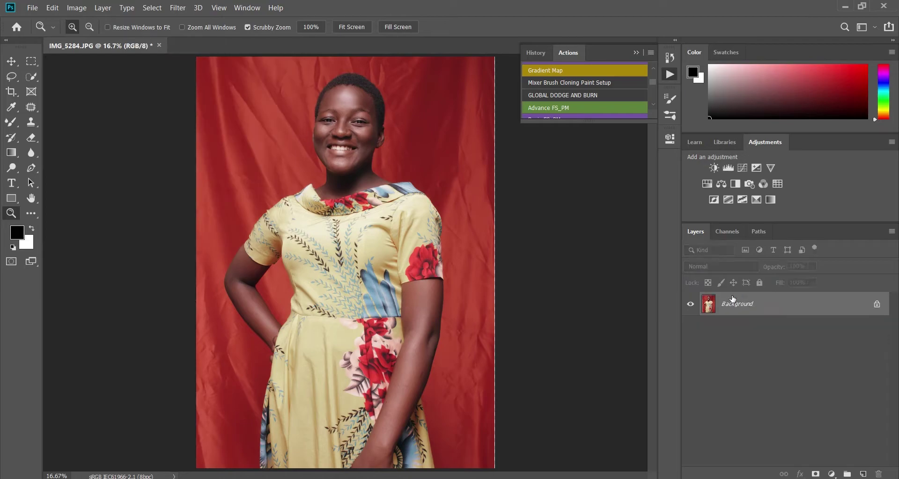
scroll(400, 190, down, 1)
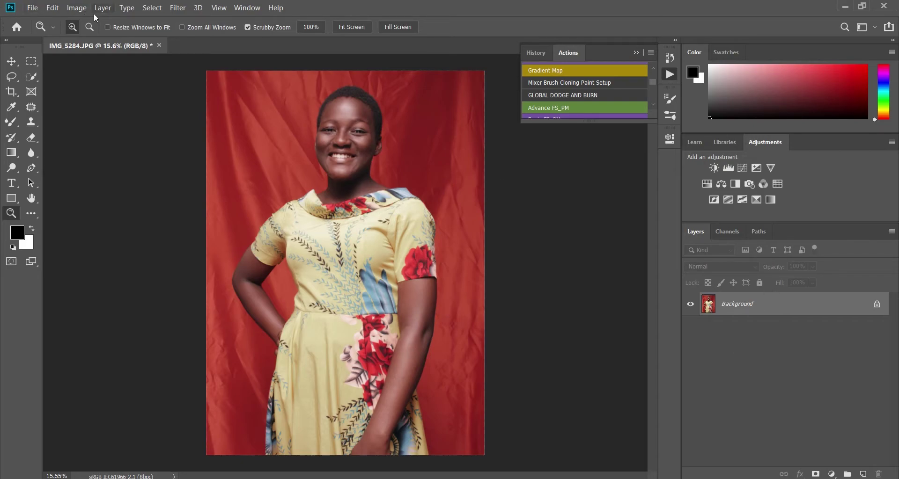
click(151, 8)
click(163, 116)
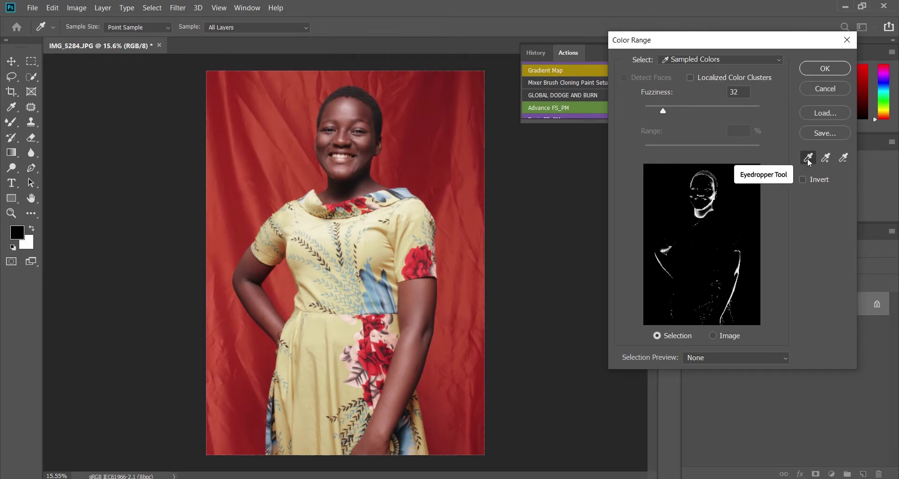
click(658, 173)
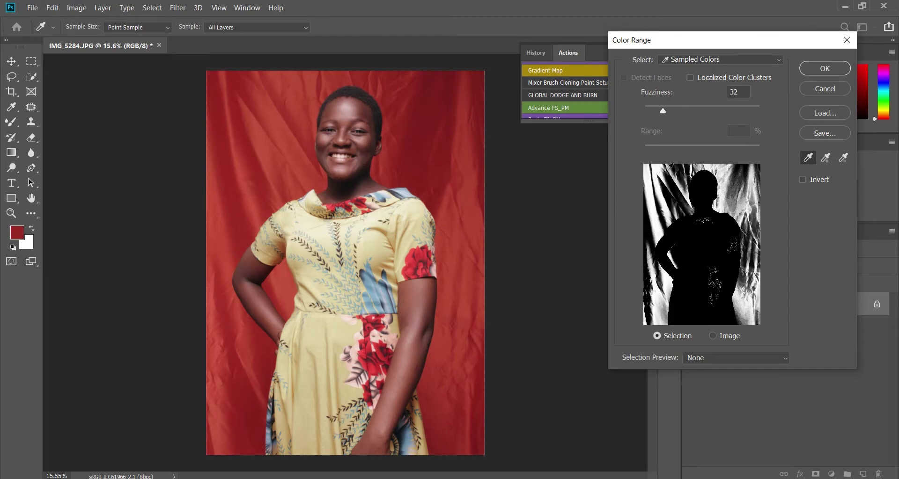
click(262, 91)
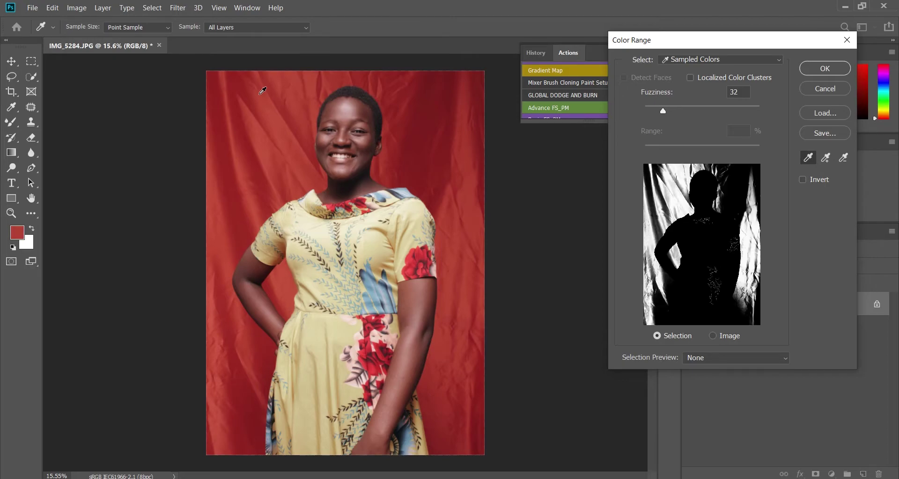
click(659, 178)
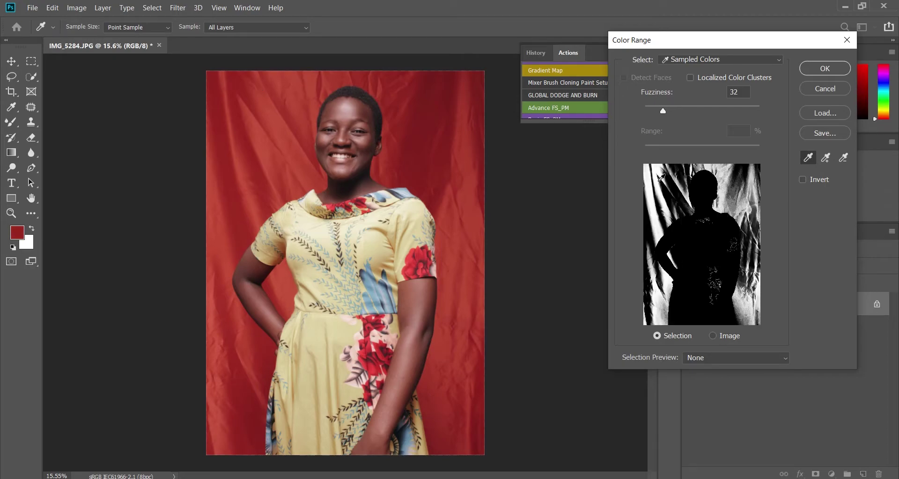
Add the lighter and darker backdrop shades around the subject to the Color Range sample.
click(826, 158)
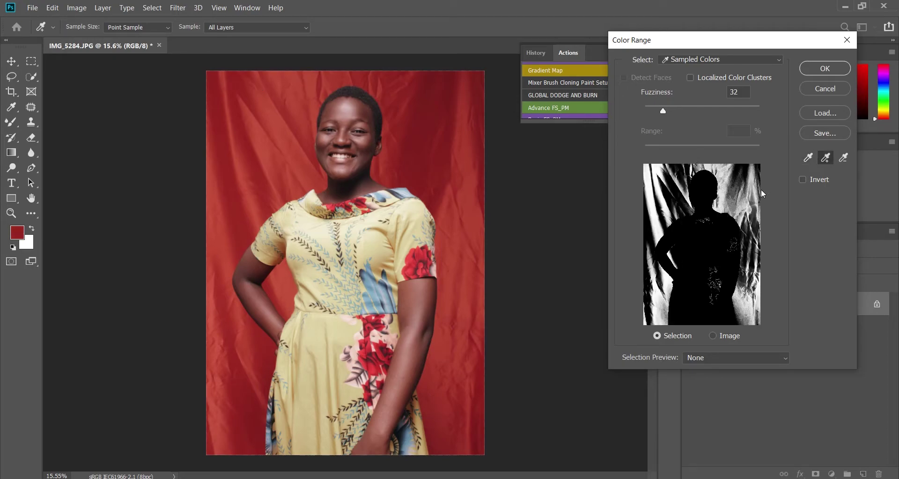
click(751, 169)
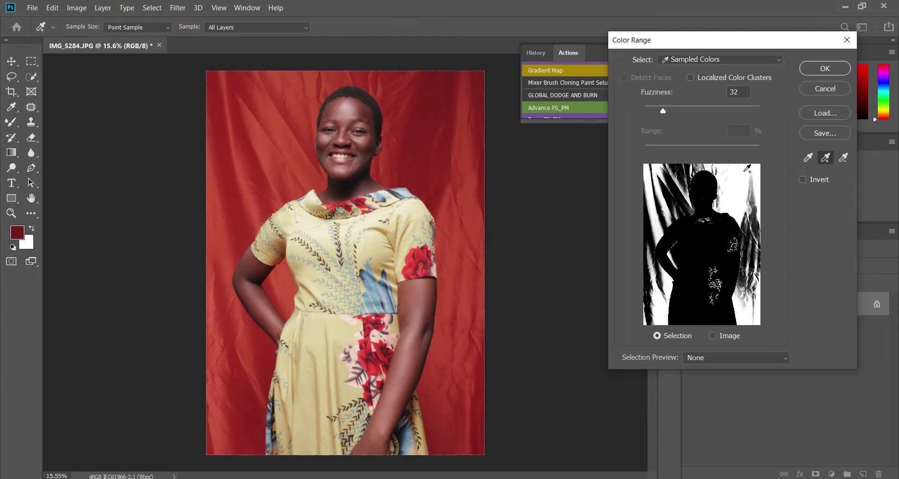
click(677, 164)
click(648, 274)
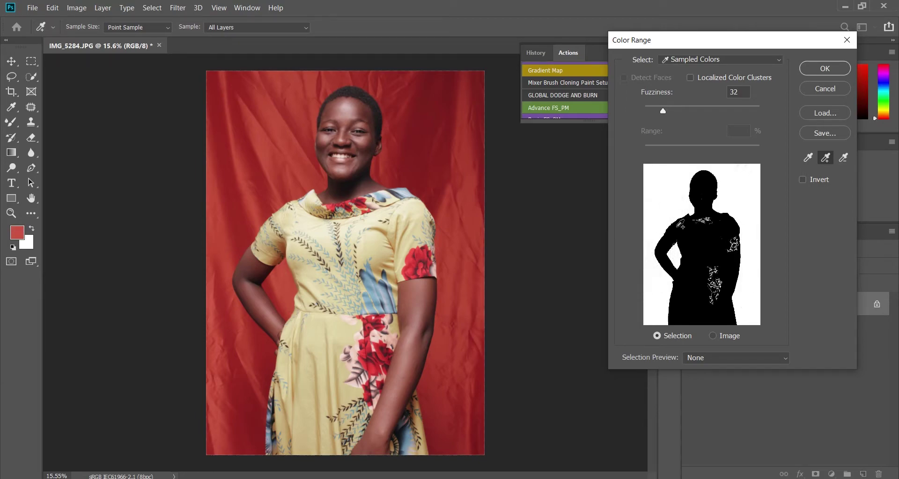
click(754, 316)
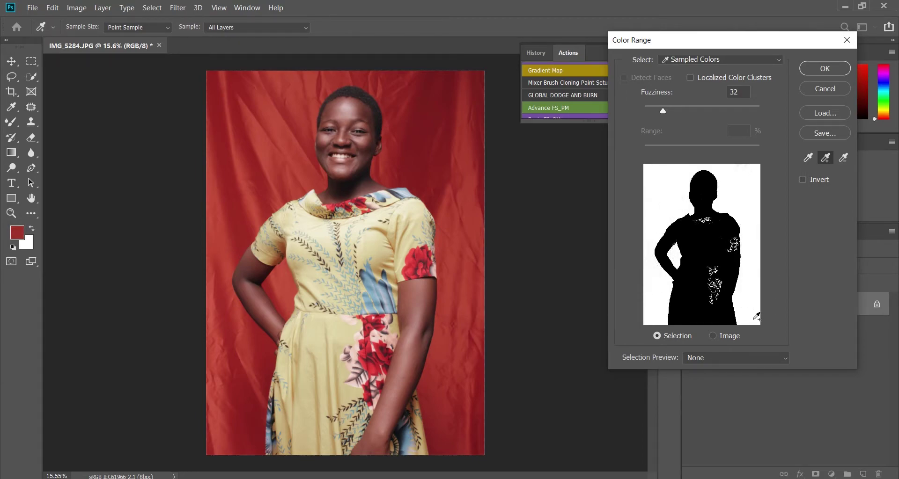
click(727, 177)
click(749, 164)
click(659, 170)
Lower Color Range fuzziness to 21 and add a few remaining darker and top backdrop shades.
drag(662, 108, 658, 110)
click(647, 257)
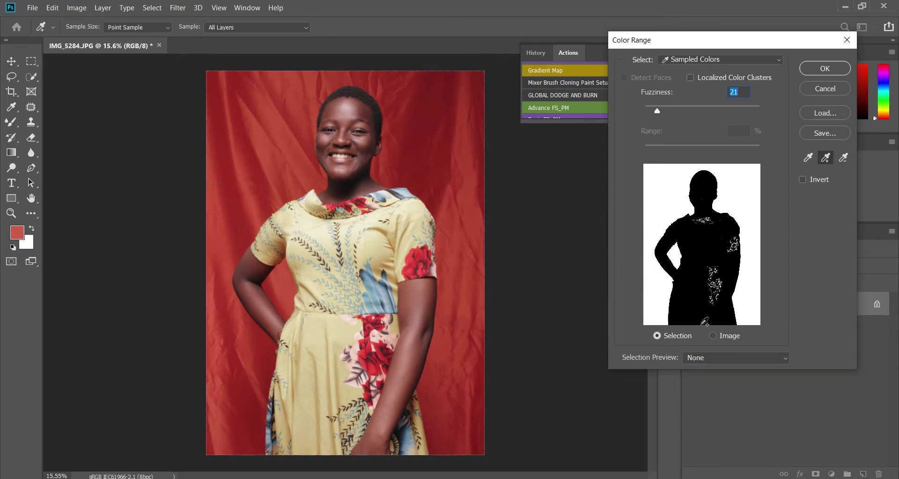
click(747, 312)
click(697, 164)
Confirm the backdrop selection and add a Solid Color fill layer, keeping the red aa392b.
click(816, 68)
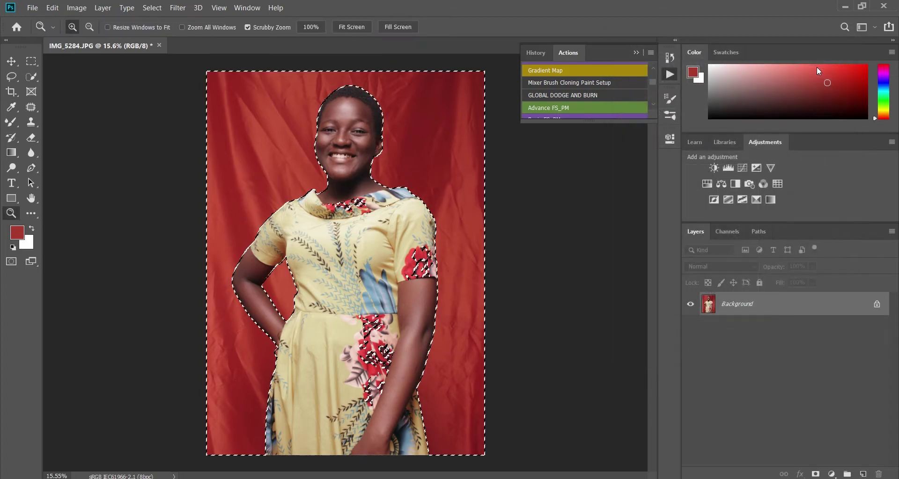
click(832, 475)
click(819, 270)
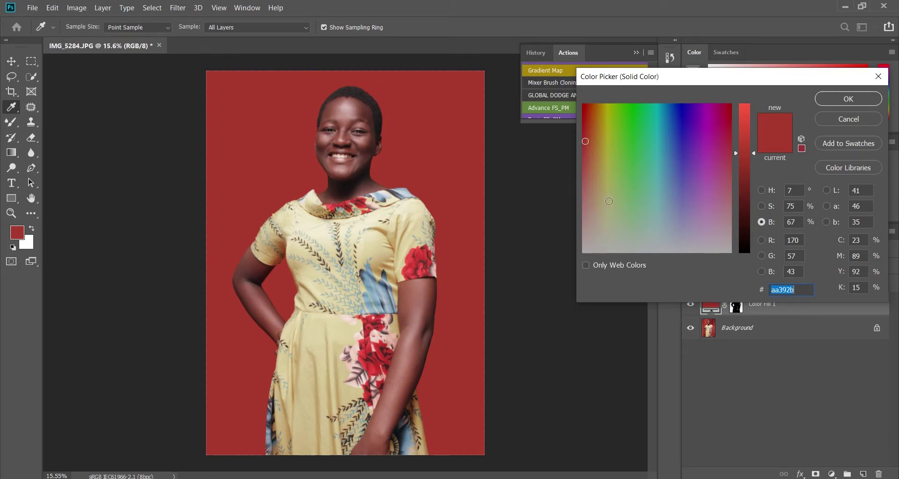
mouse_move(611, 200)
mouse_down()
mouse_move(618, 149)
mouse_move(671, 155)
mouse_move(691, 141)
mouse_move(678, 201)
mouse_move(634, 227)
mouse_move(578, 219)
mouse_move(588, 219)
mouse_up()
click(769, 148)
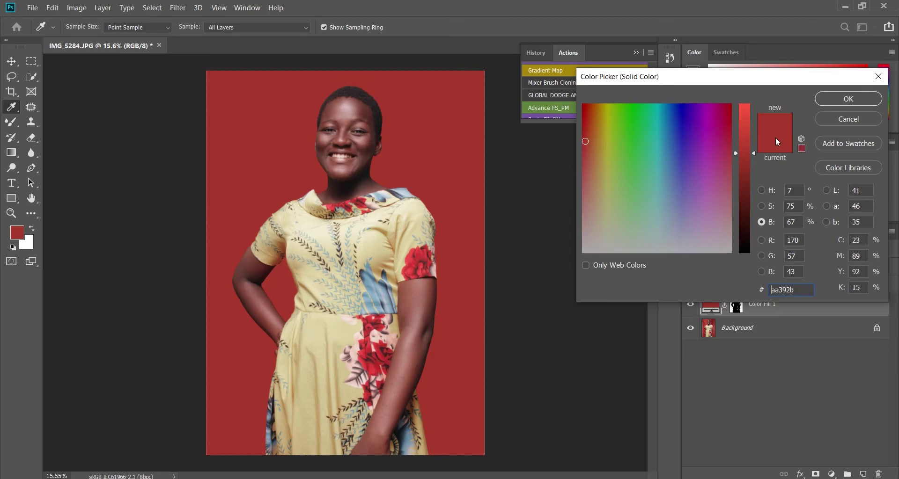
click(838, 99)
Display the Color Fill 1 layer mask on its own and choose the regular Brush tool.
click(736, 305)
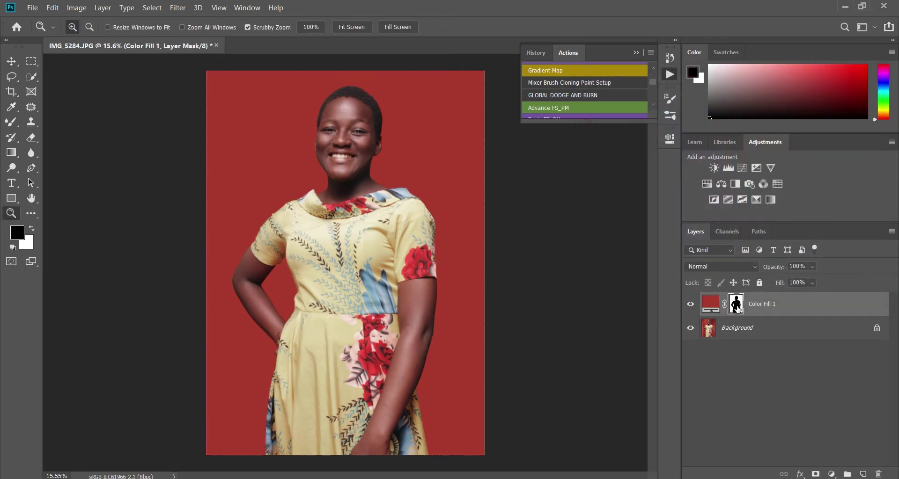
alt+click(736, 305)
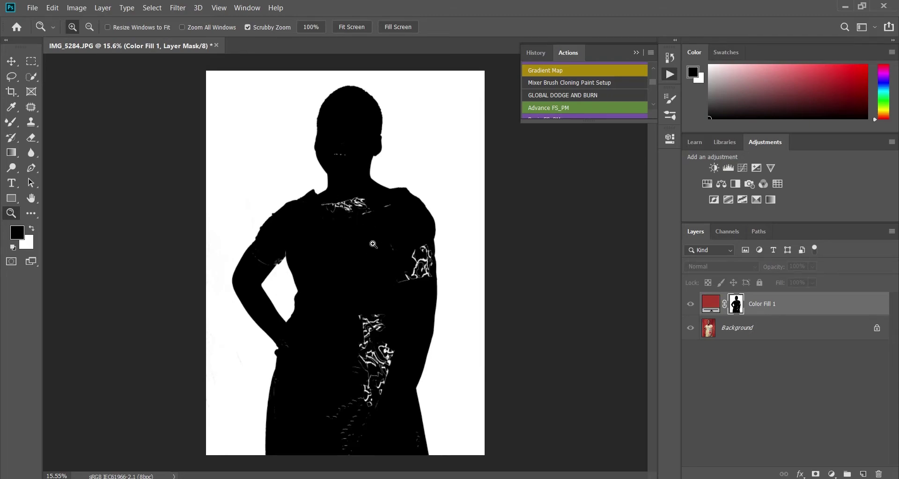
key(b)
right_click(12, 123)
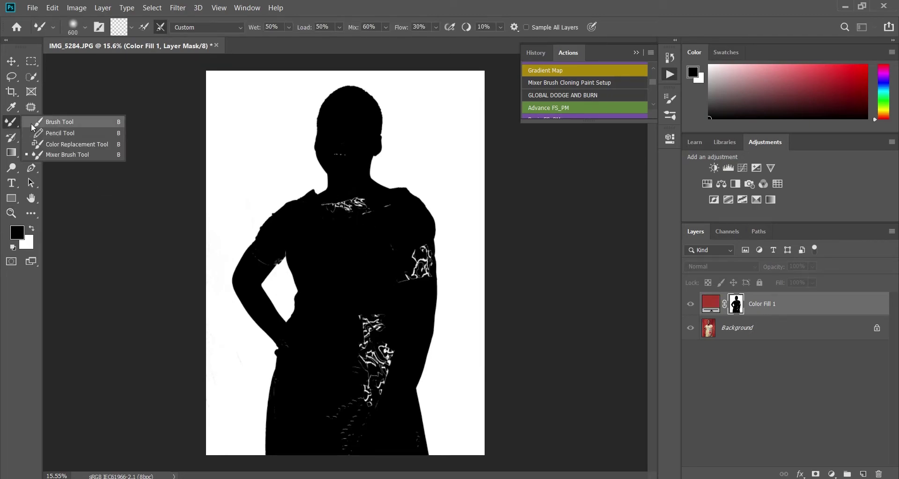
click(52, 121)
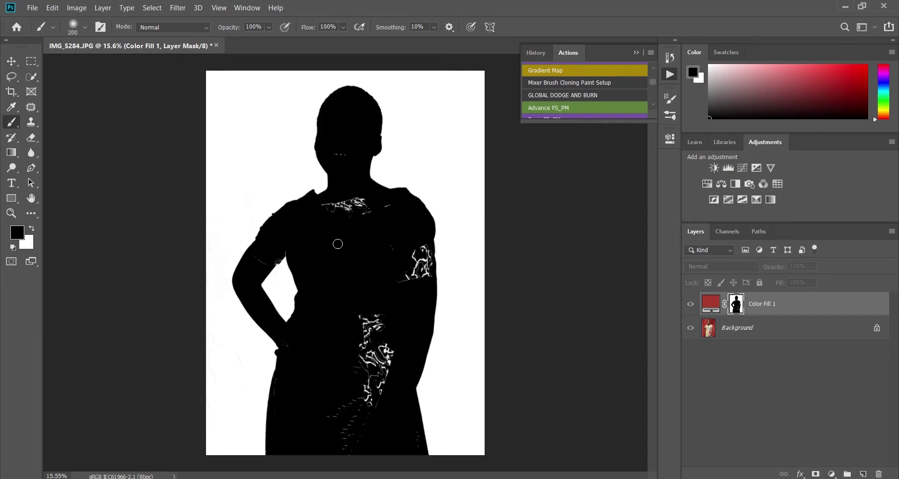
With a 600 px brush, paint black over collar and dress swirls, then white over streaks left of the figure.
key(bracketright)
key(bracketright)
key(bracketright)
key(bracketright)
mouse_move(342, 218)
mouse_down()
mouse_move(374, 224)
mouse_move(390, 215)
mouse_move(421, 264)
mouse_up()
key(bracketleft)
key(bracketleft)
key(bracketleft)
key(bracketleft)
key(bracketleft)
key(bracketleft)
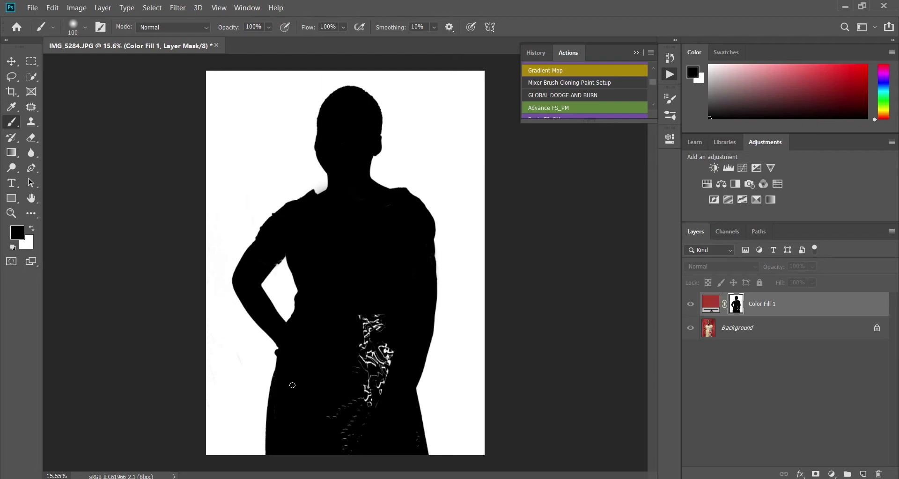
key(bracketright)
key(bracketright)
key(bracketright)
key(bracketright)
key(bracketright)
key(bracketright)
key(bracketright)
key(bracketright)
mouse_move(333, 367)
mouse_down()
mouse_move(354, 358)
mouse_move(380, 368)
mouse_move(342, 418)
mouse_move(407, 445)
mouse_up()
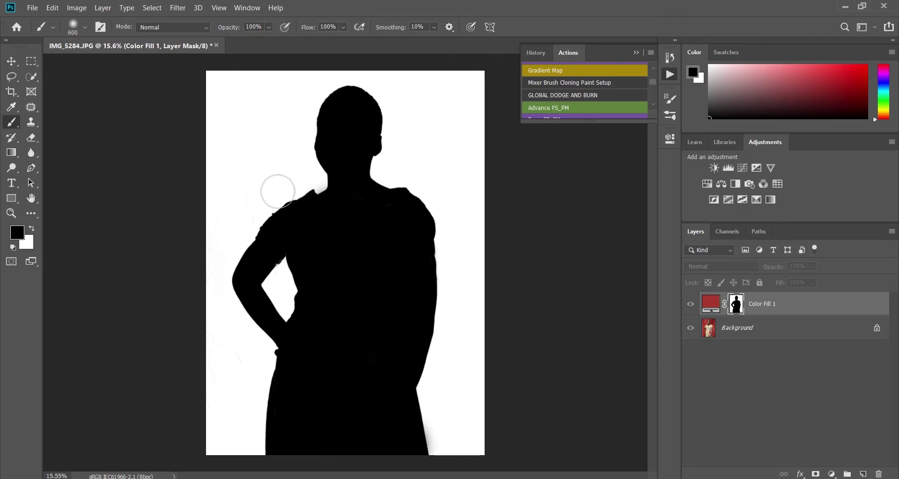
key(x)
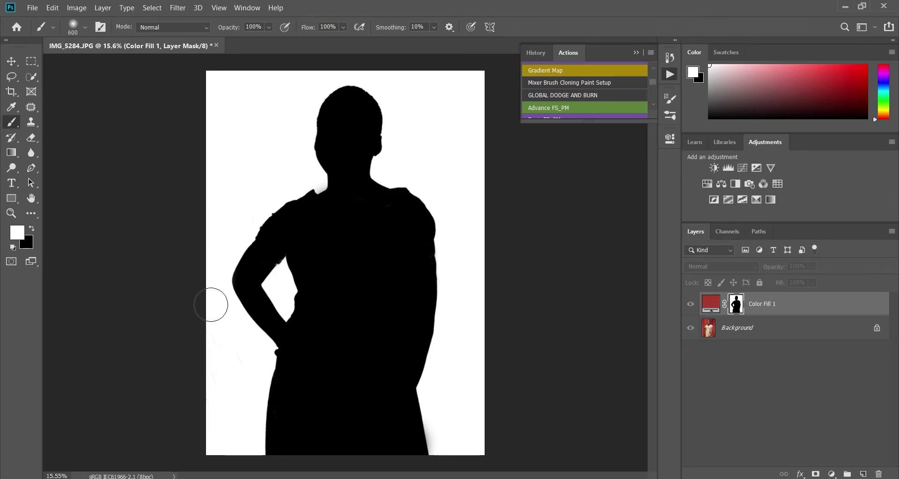
mouse_move(211, 304)
mouse_down()
mouse_move(224, 367)
mouse_move(235, 364)
mouse_up()
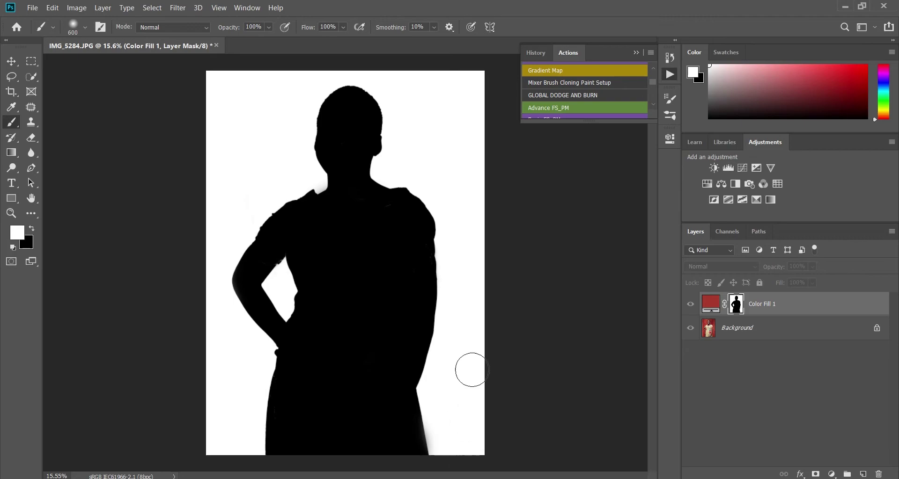
Return to the full composite and toggle Color Fill 1 to compare it with the original wrinkled backdrop.
alt+click(744, 301)
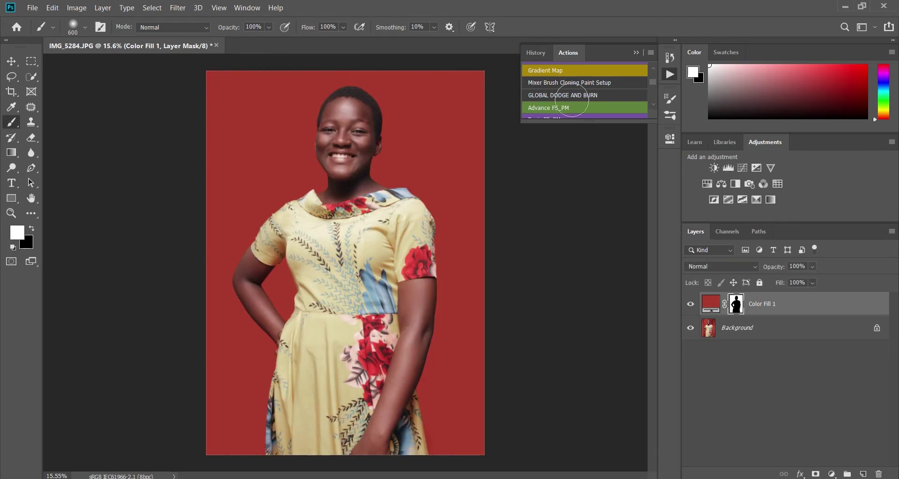
click(691, 305)
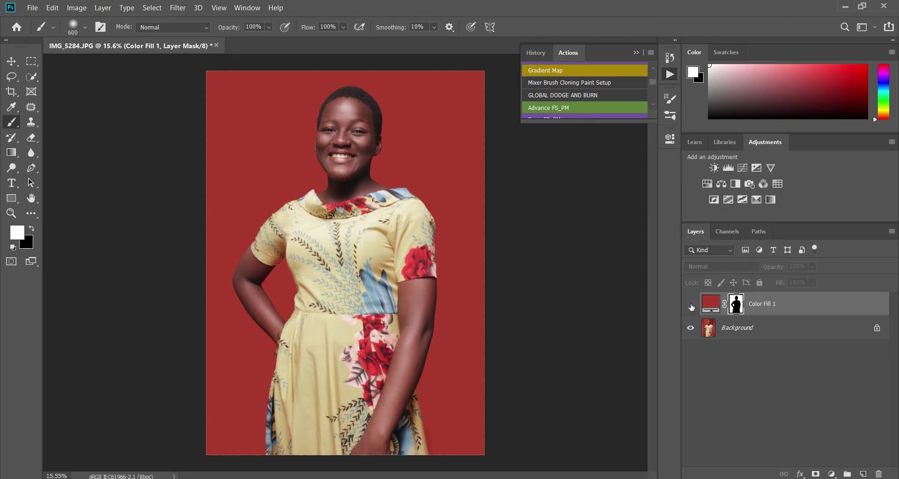
click(691, 305)
click(691, 305)
click(690, 305)
click(691, 304)
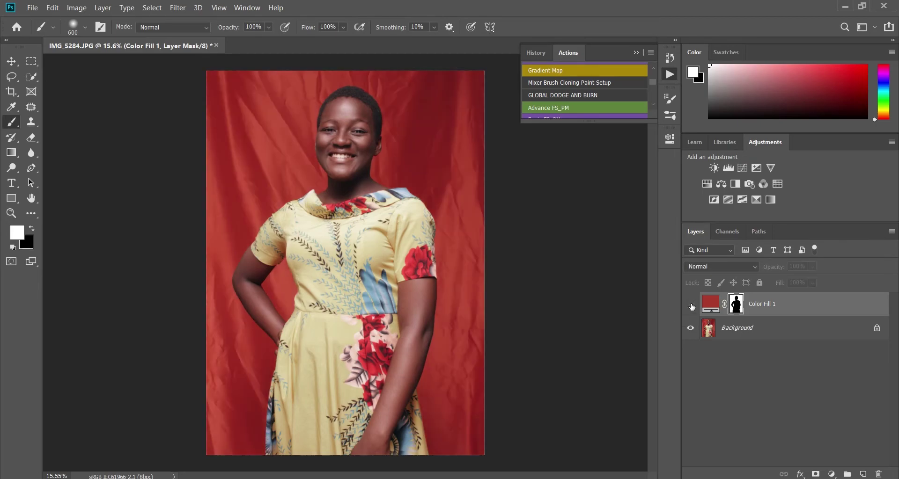
click(691, 304)
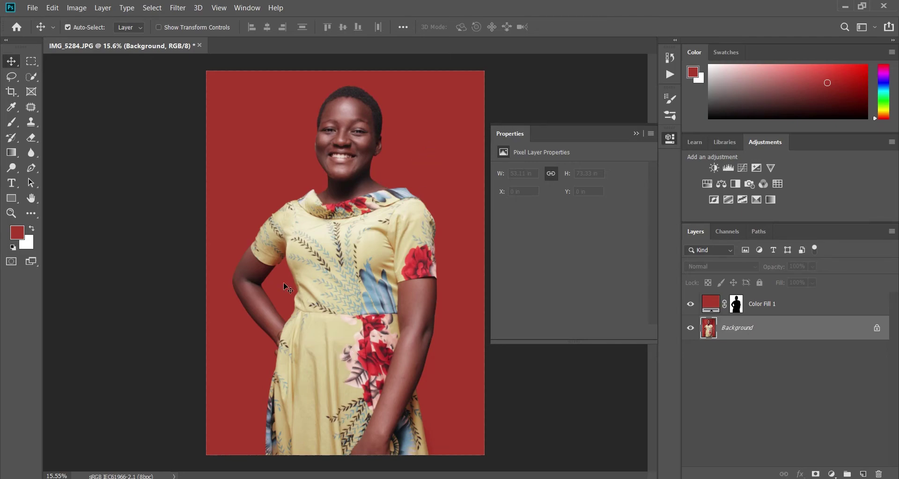
click(31, 77)
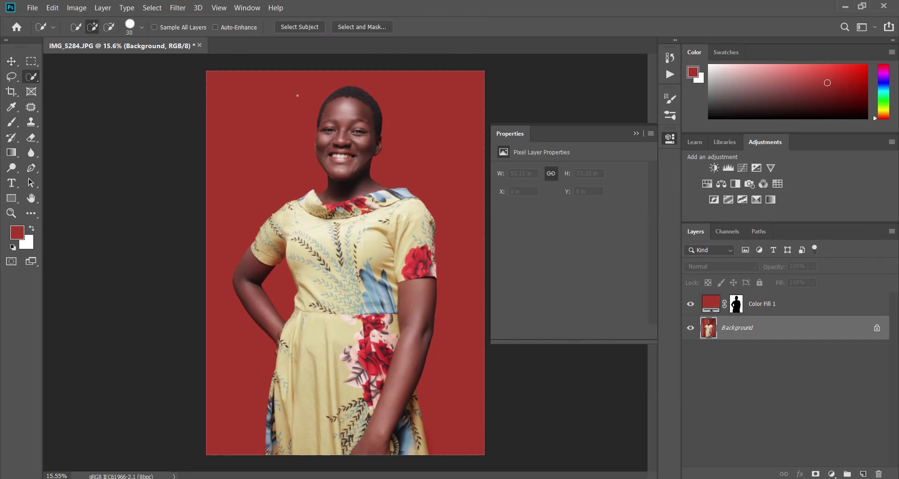
mouse_move(297, 96)
mouse_down()
mouse_move(290, 328)
mouse_move(262, 243)
mouse_move(420, 336)
mouse_up()
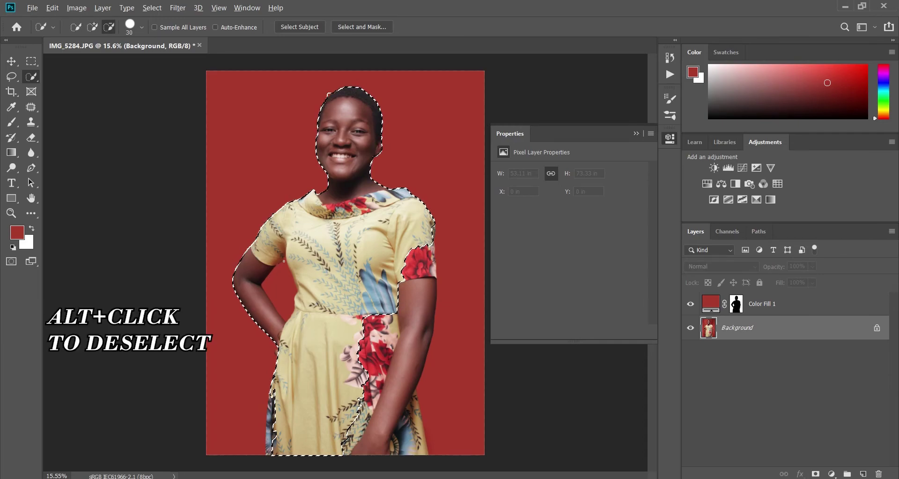
alt+click(278, 283)
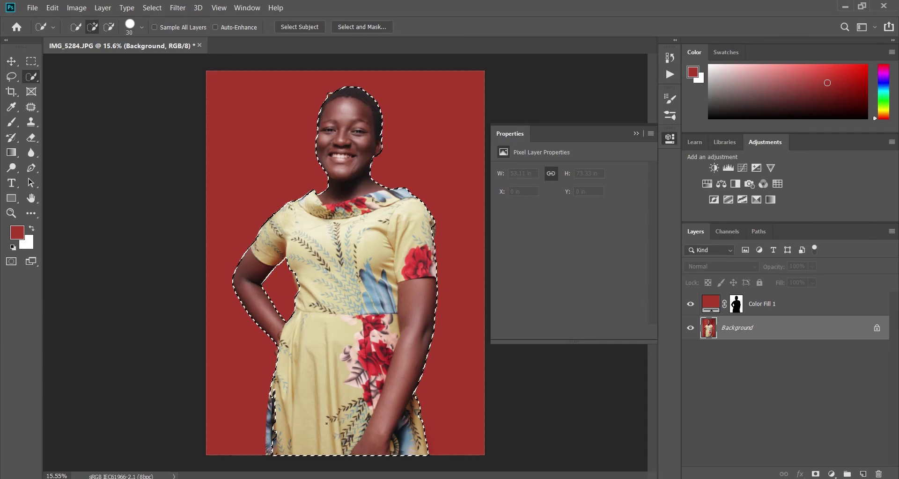
click(394, 384)
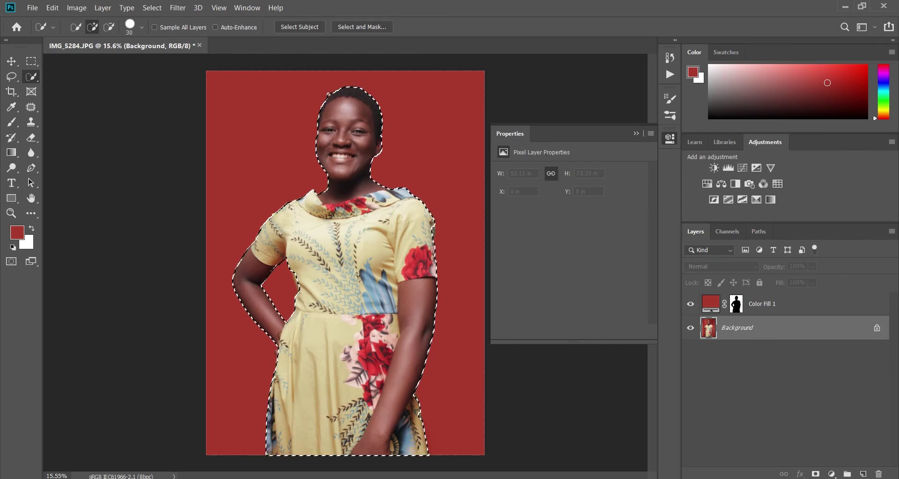
click(708, 184)
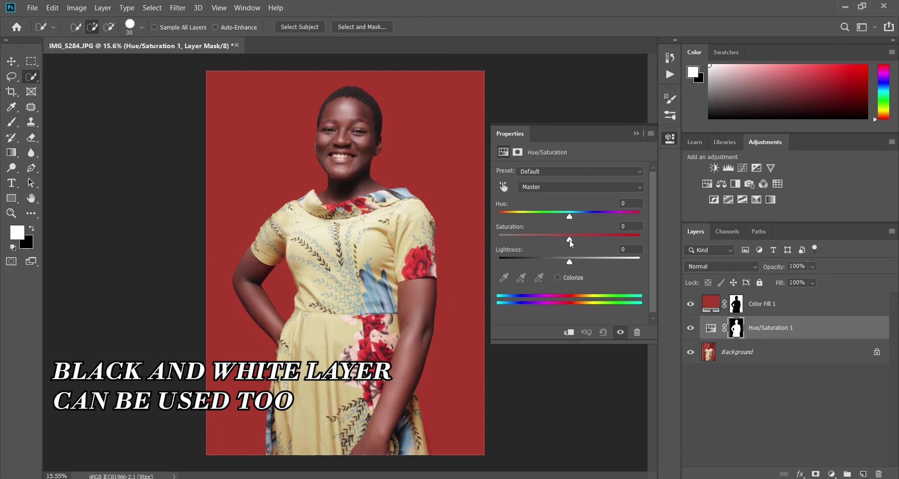
drag(569, 240, 499, 240)
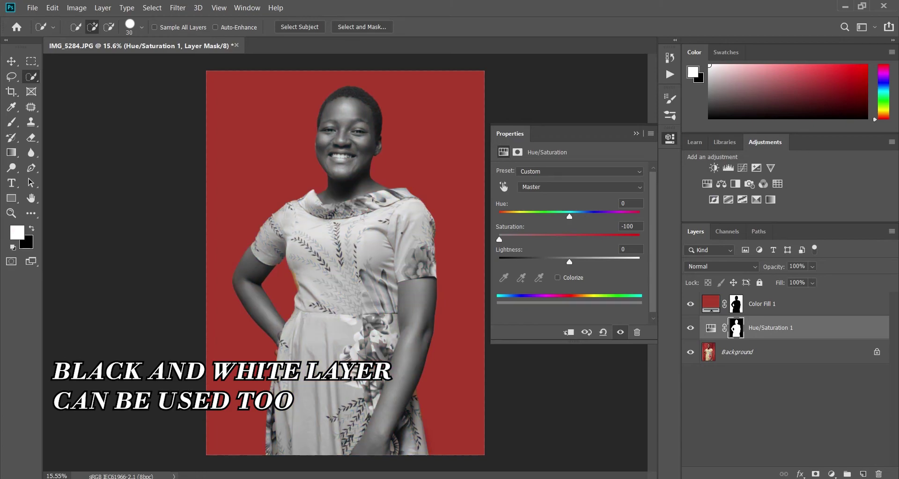
click(635, 134)
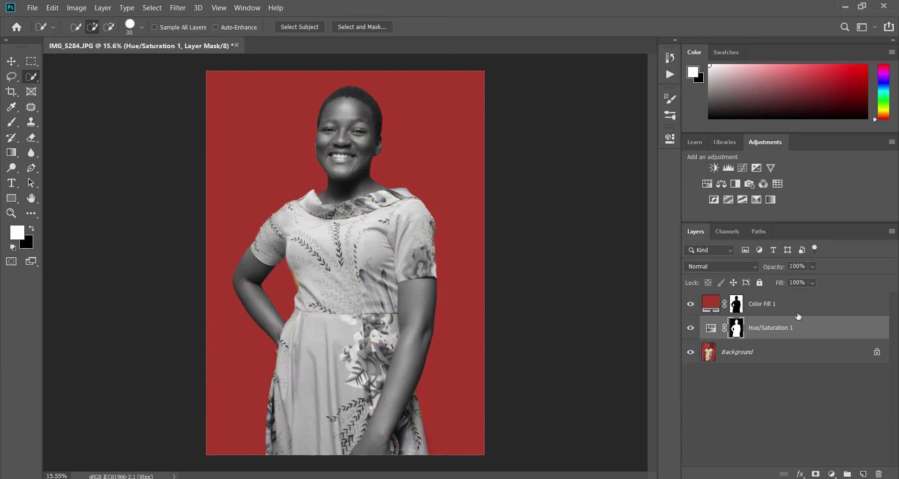
click(152, 8)
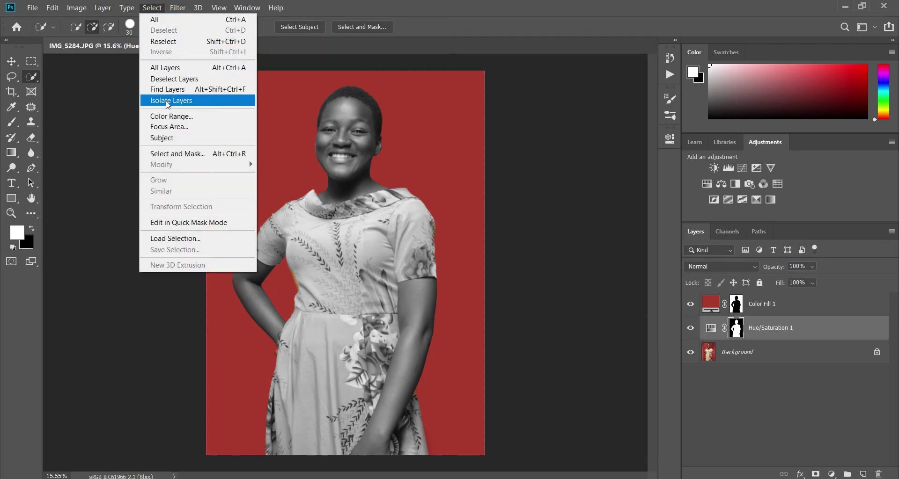
click(168, 116)
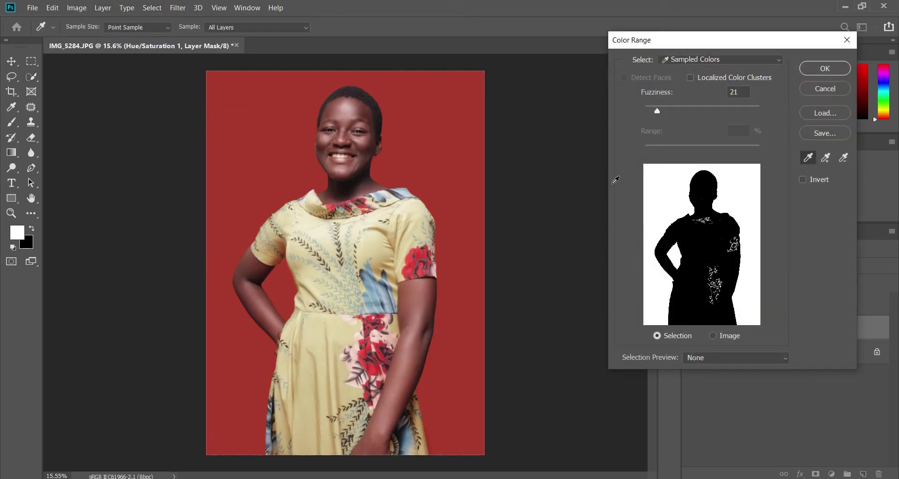
key(Return)
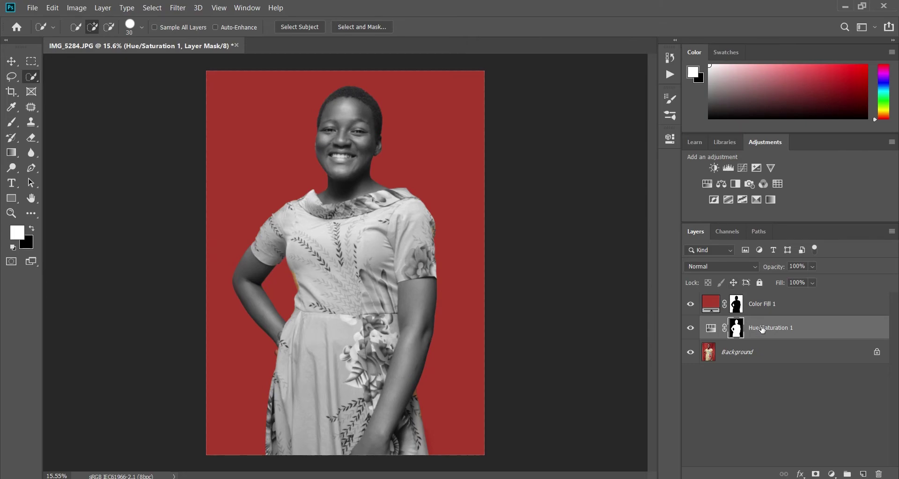
key(Delete)
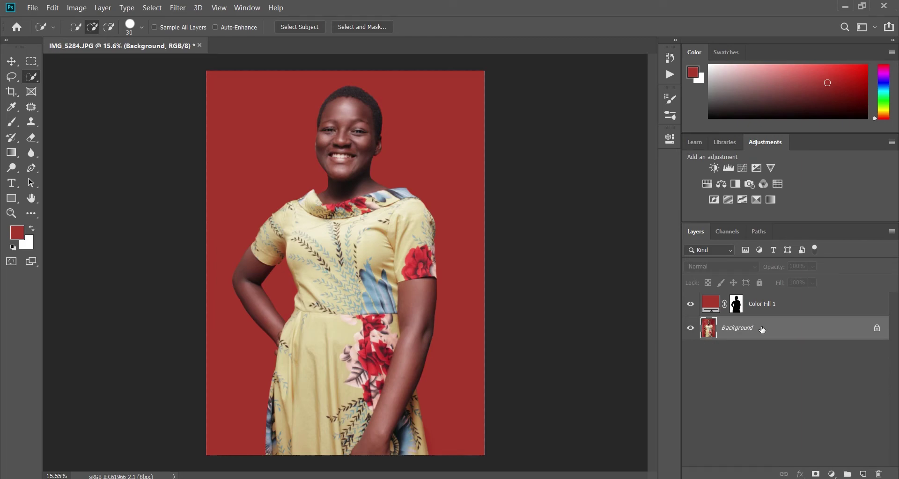
click(814, 307)
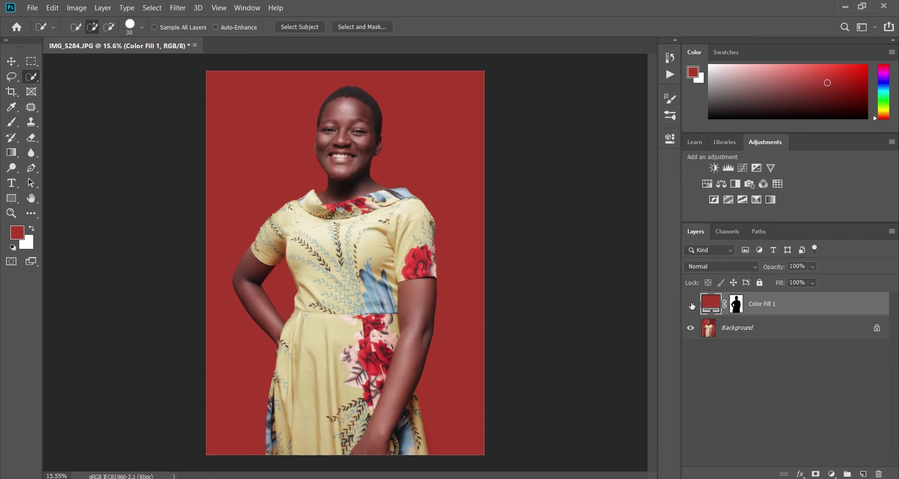
click(691, 305)
click(691, 305)
click(691, 305)
click(691, 306)
click(690, 304)
click(691, 305)
click(691, 305)
click(691, 305)
click(691, 305)
click(691, 305)
click(692, 305)
click(691, 305)
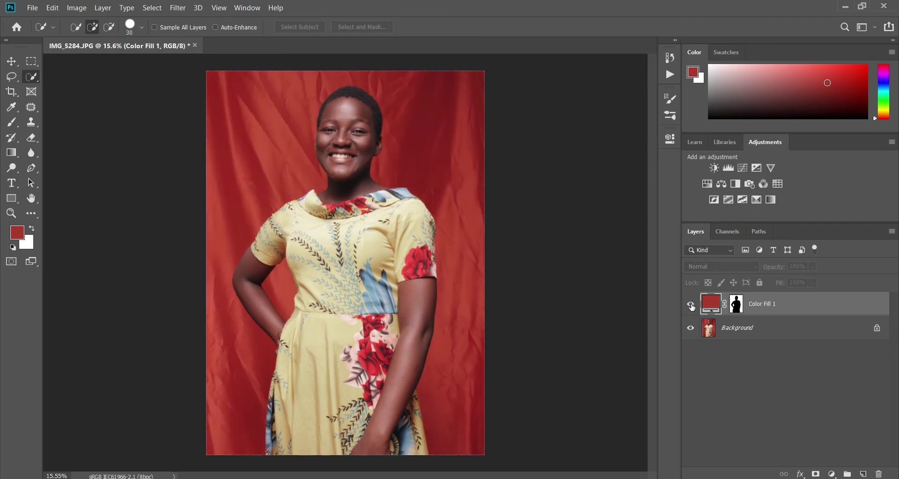
click(691, 305)
click(691, 305)
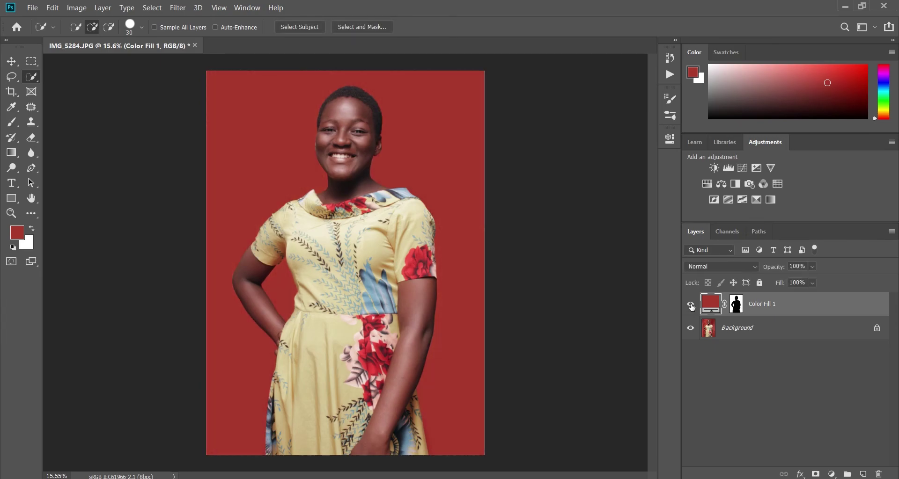
click(691, 305)
click(691, 305)
click(691, 305)
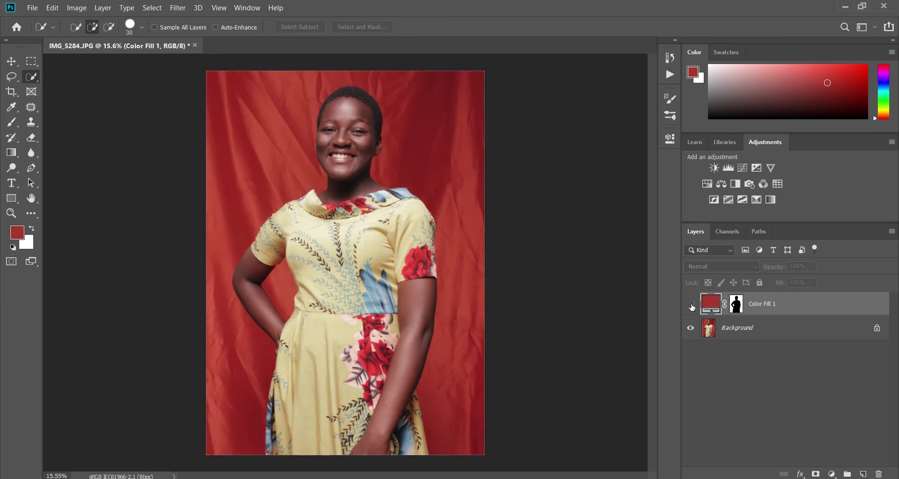
click(691, 305)
click(691, 305)
click(691, 306)
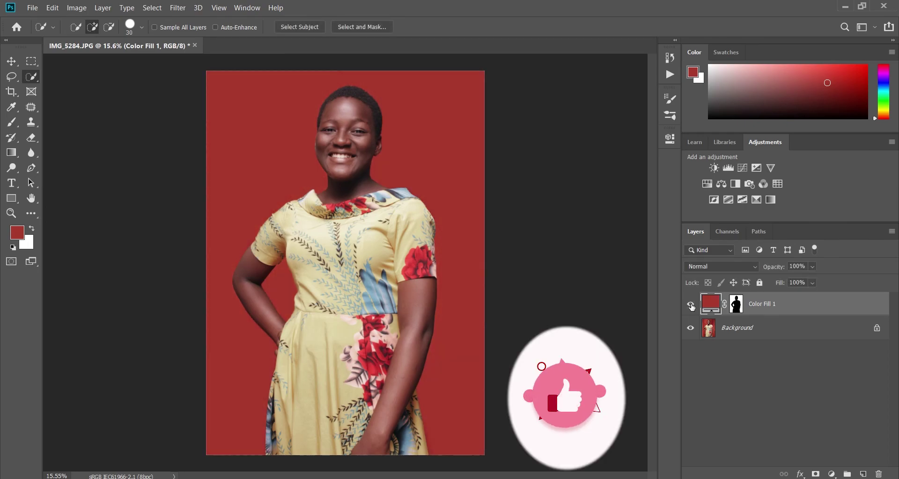